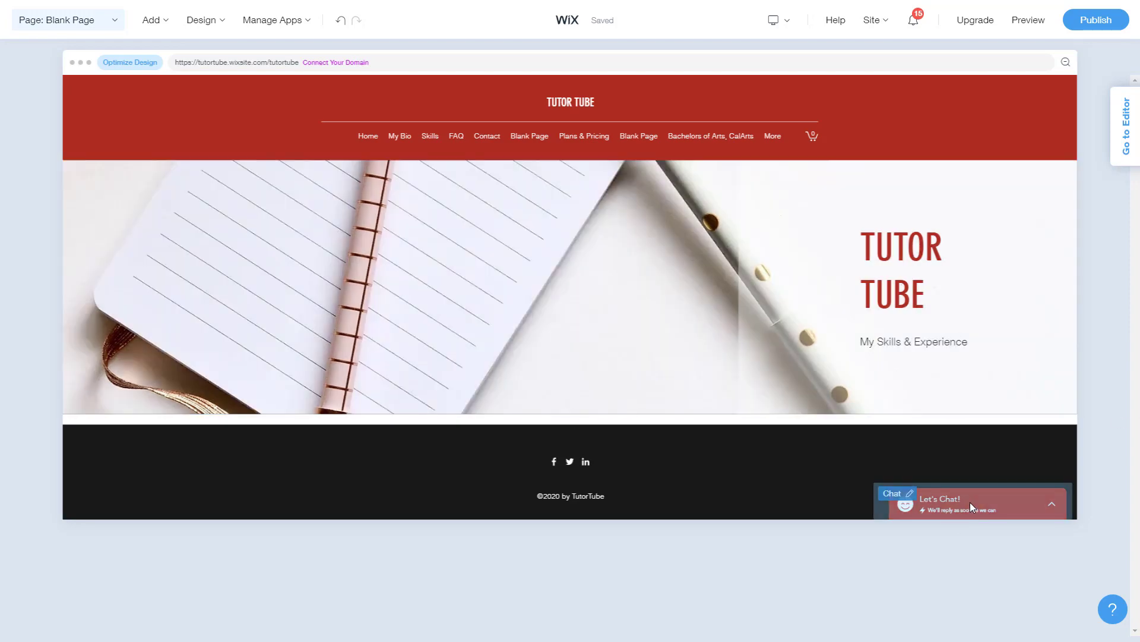
Delete the existing Let's Chat! chatbox from the site and confirm the removal.
left_click(912, 493)
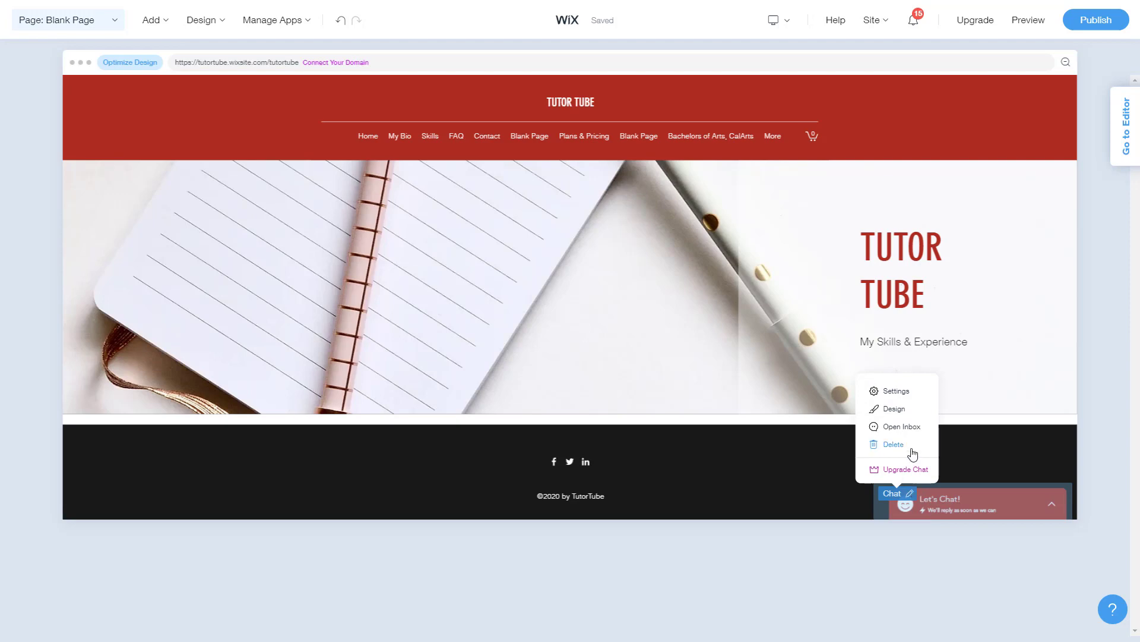
left_click(894, 446)
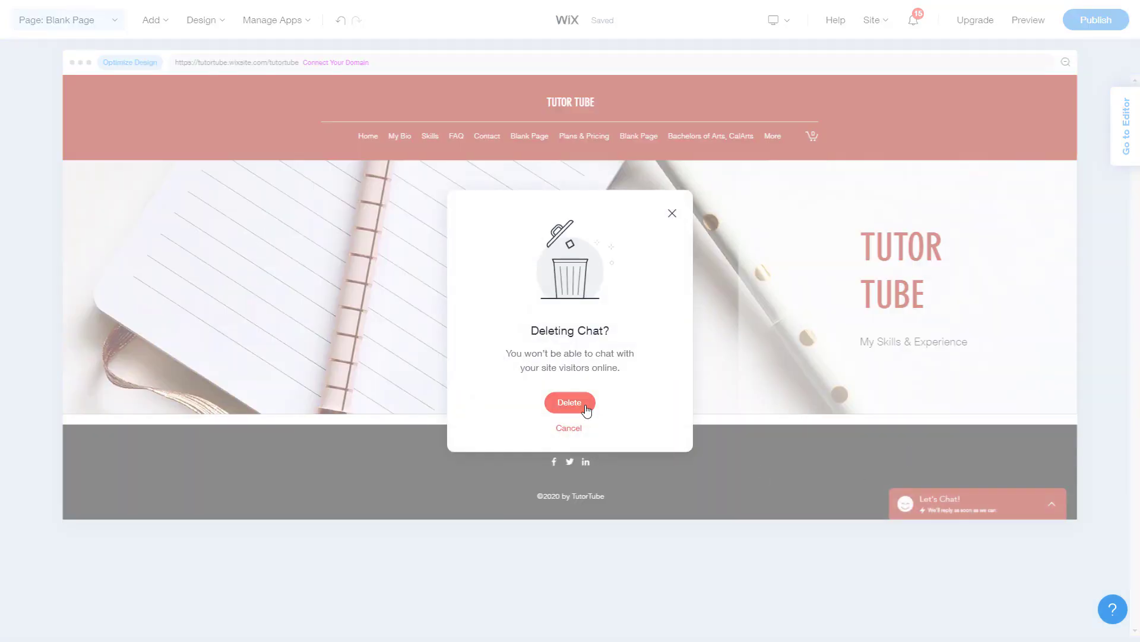
left_click(578, 403)
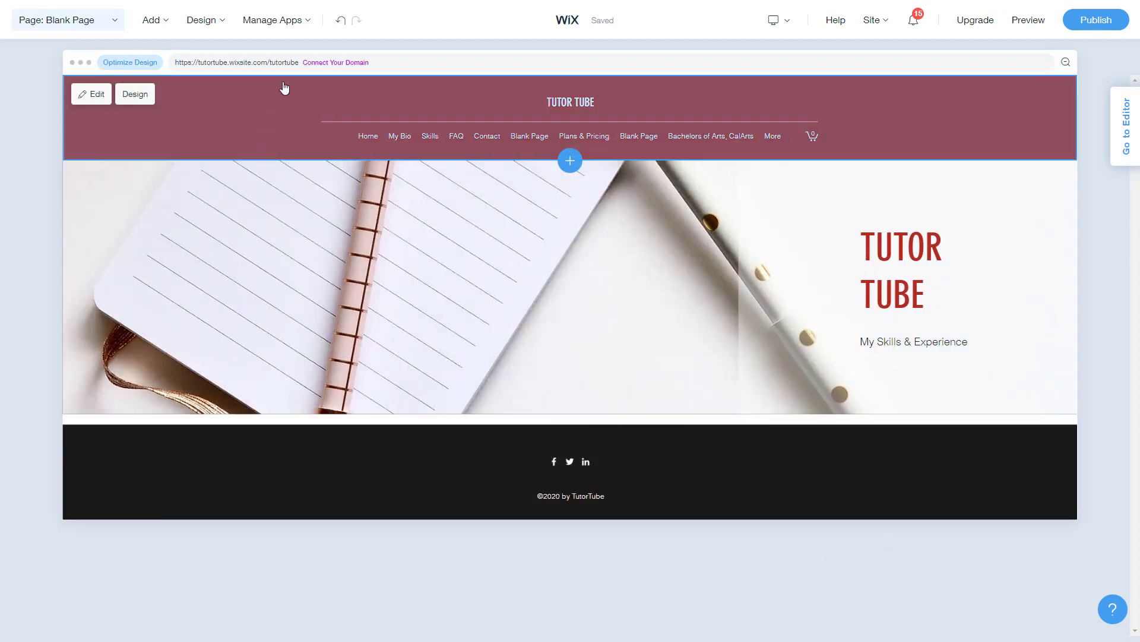
Find the Chat app in the full list of available apps and add it to the site.
mouse_move(288, 31)
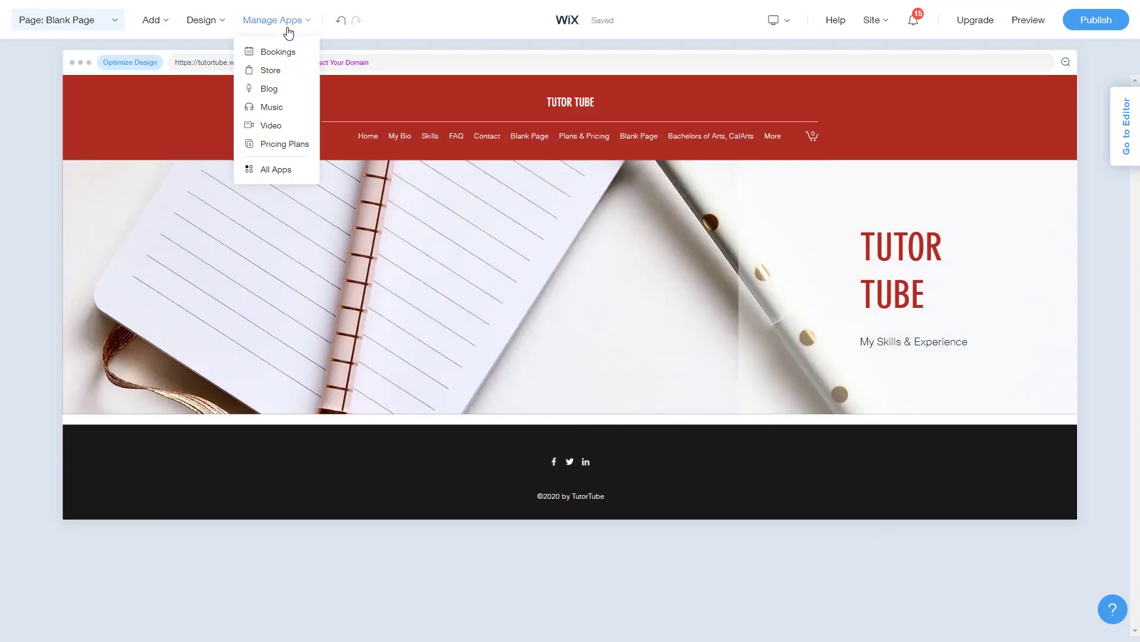
left_click(283, 149)
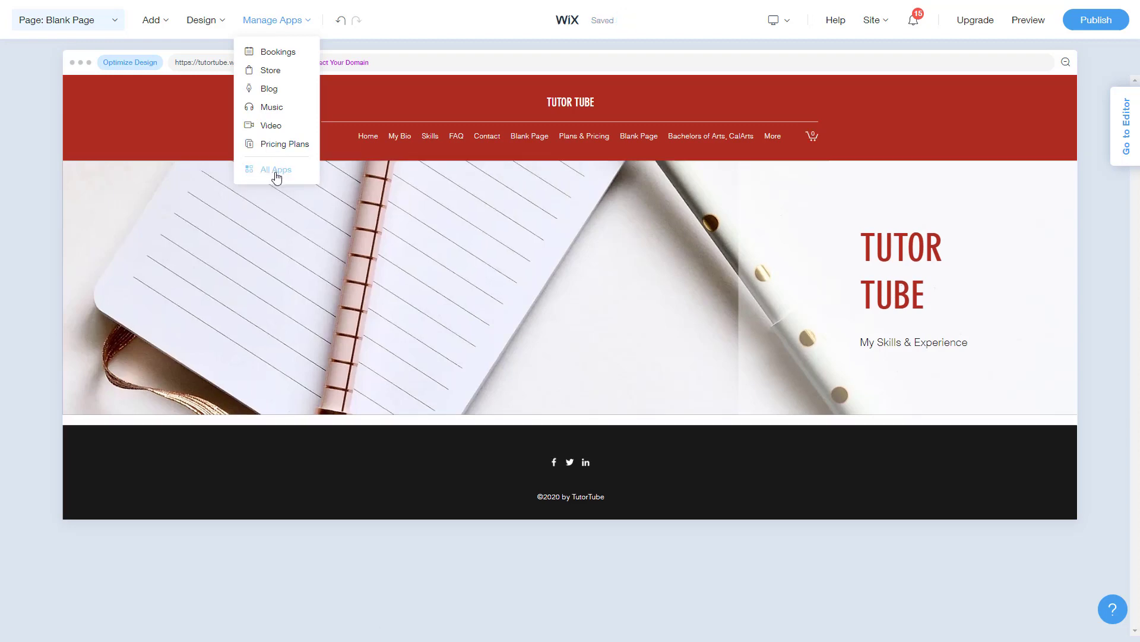
left_click(277, 176)
scroll(144, 159, "down", 15)
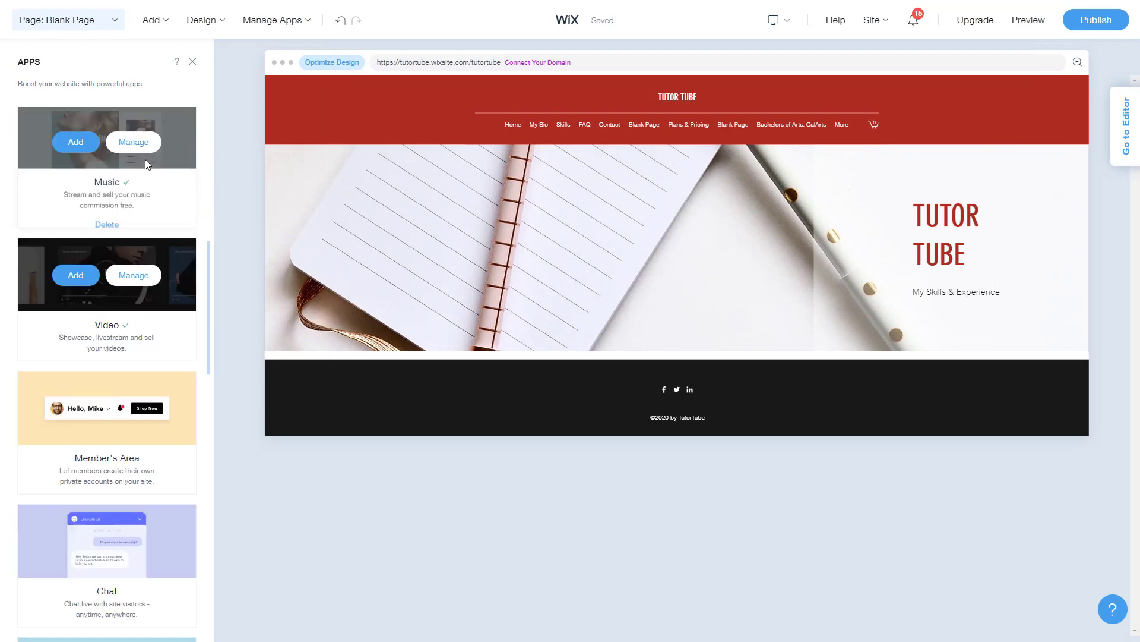
scroll(145, 160, "down", 5)
scroll(145, 159, "up", 20)
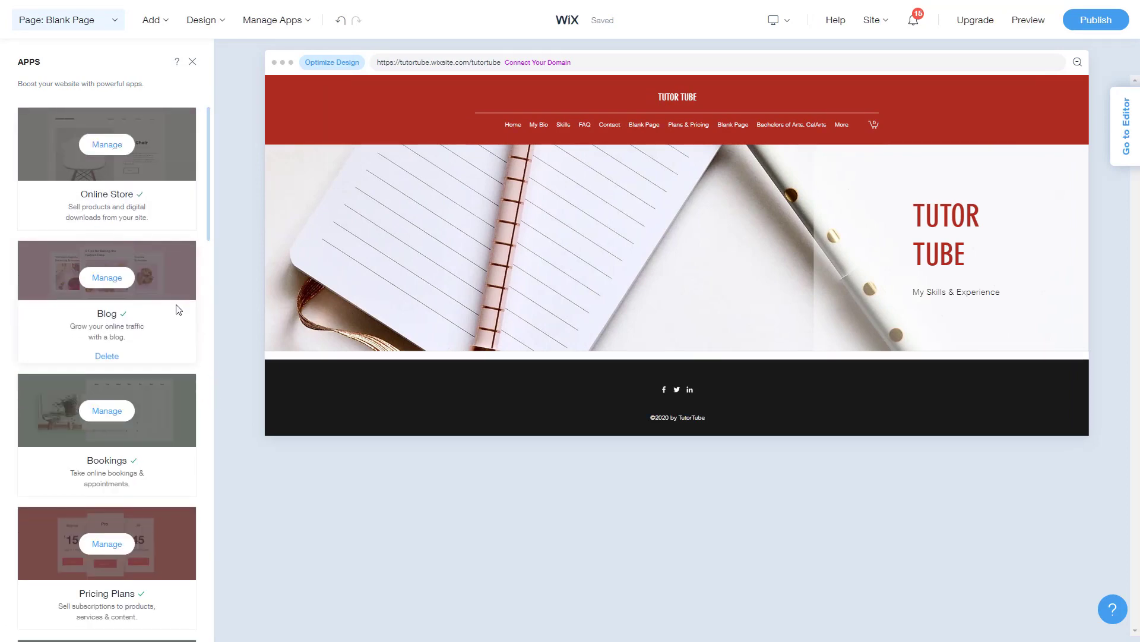
scroll(151, 255, "down", 8)
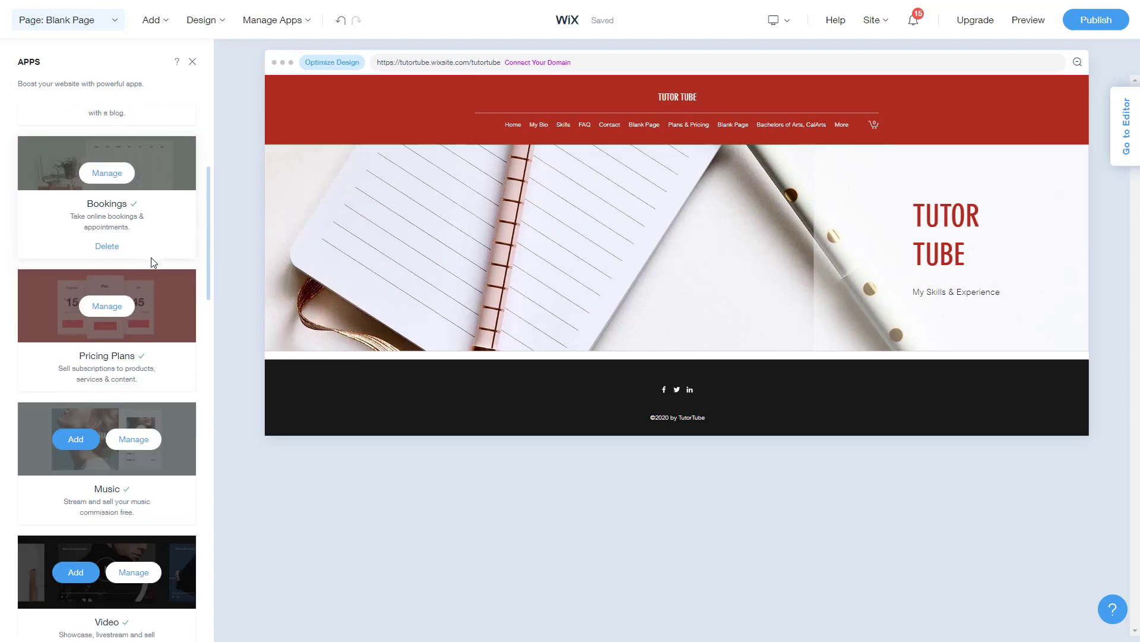
scroll(151, 274, "down", 7)
scroll(146, 285, "up", 2)
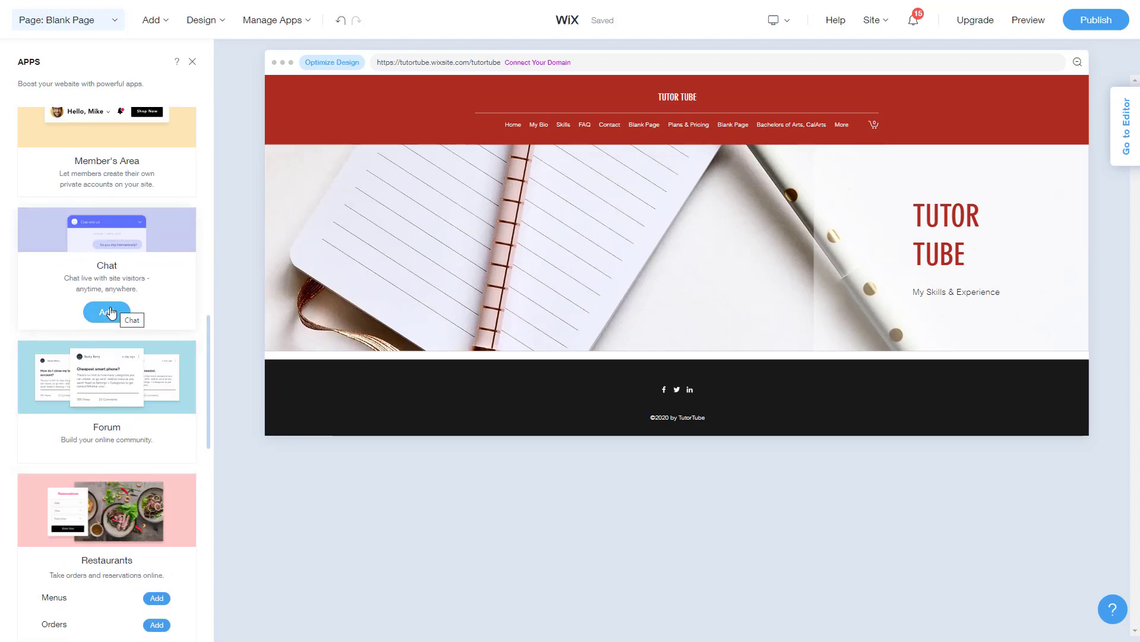
left_click(116, 317)
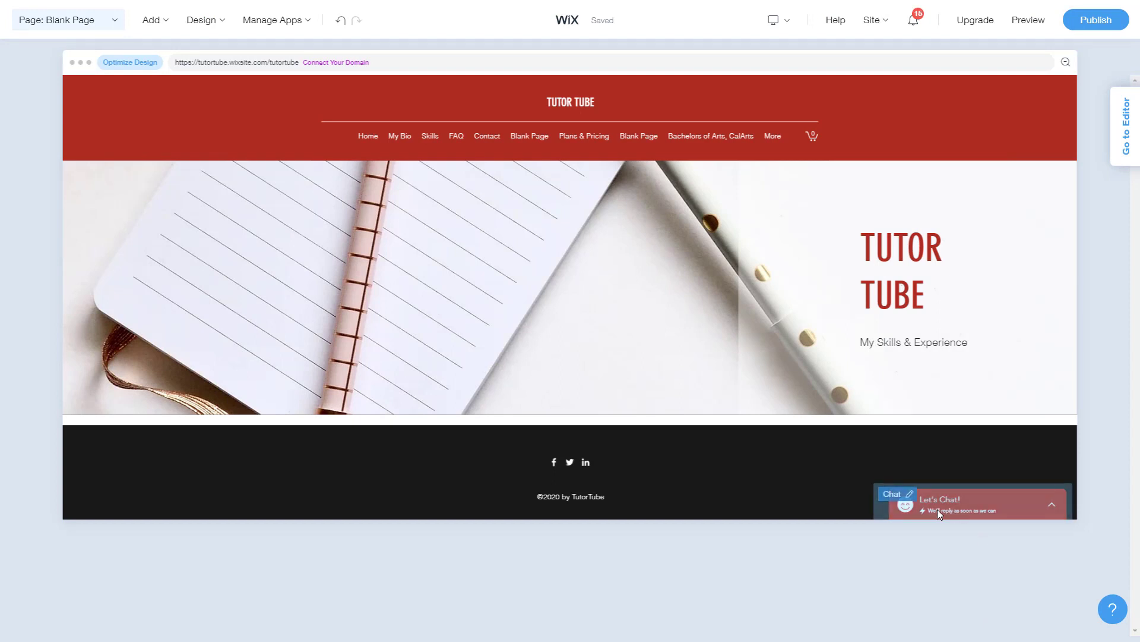
Open the chatbox settings and change the chat title to "Message Us".
left_click(902, 495)
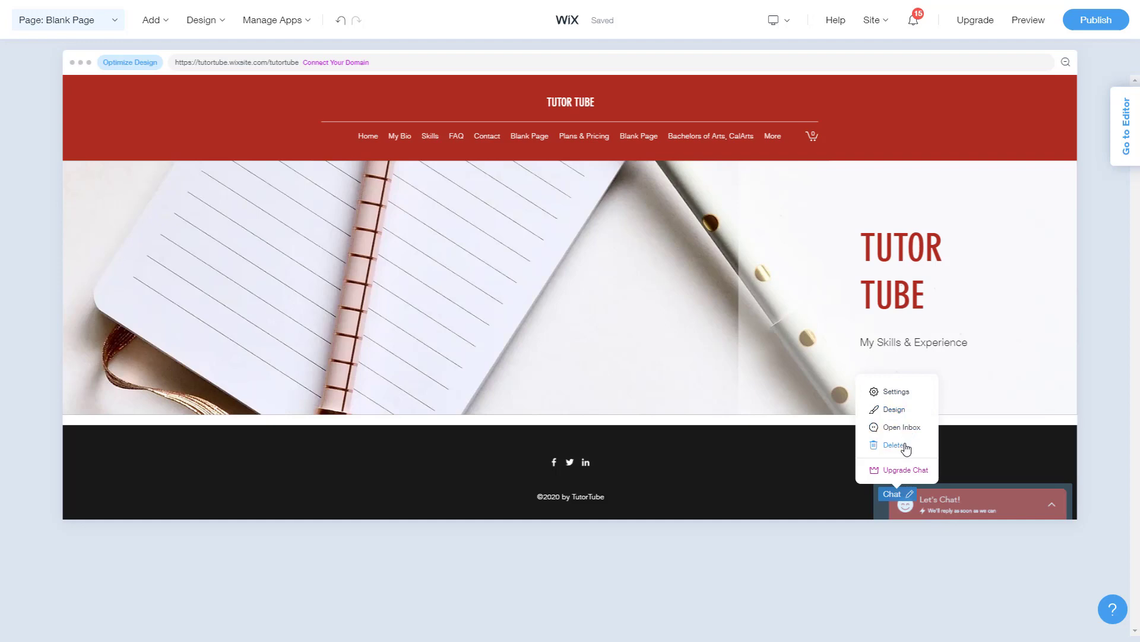
left_click(894, 409)
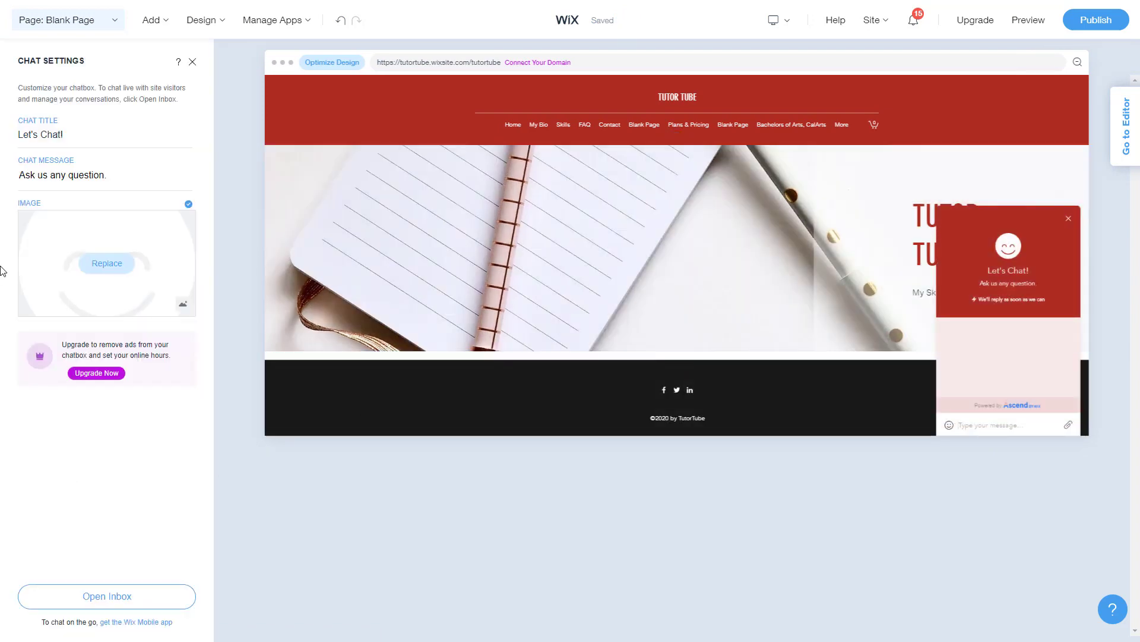
left_click_drag(90, 129, 1, 114)
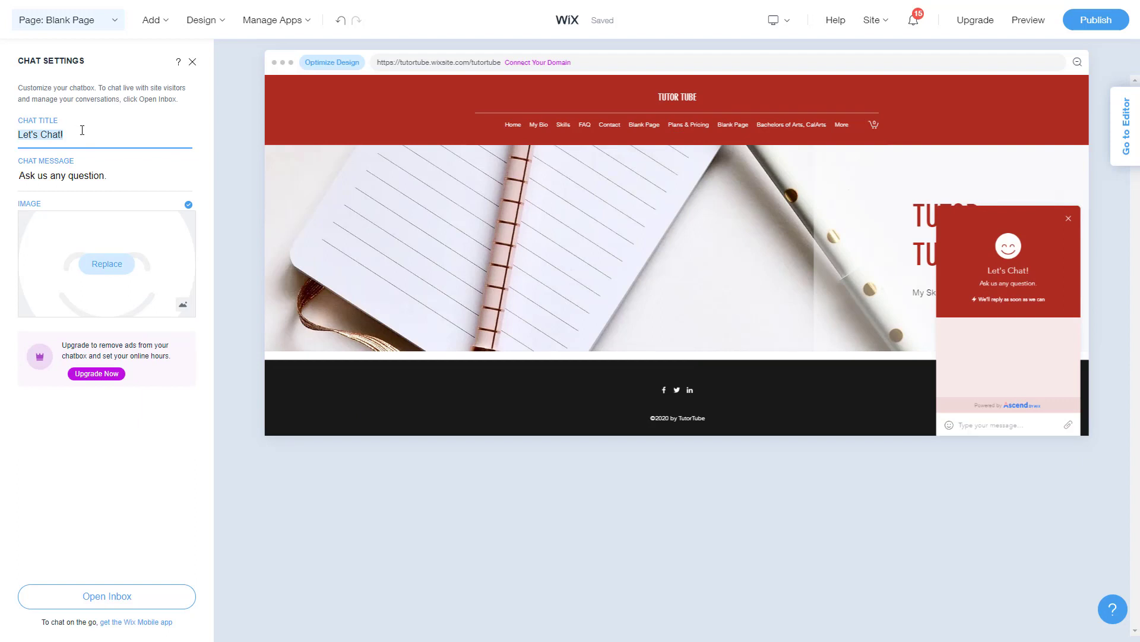
left_click_drag(116, 136, 2, 153)
key("super")
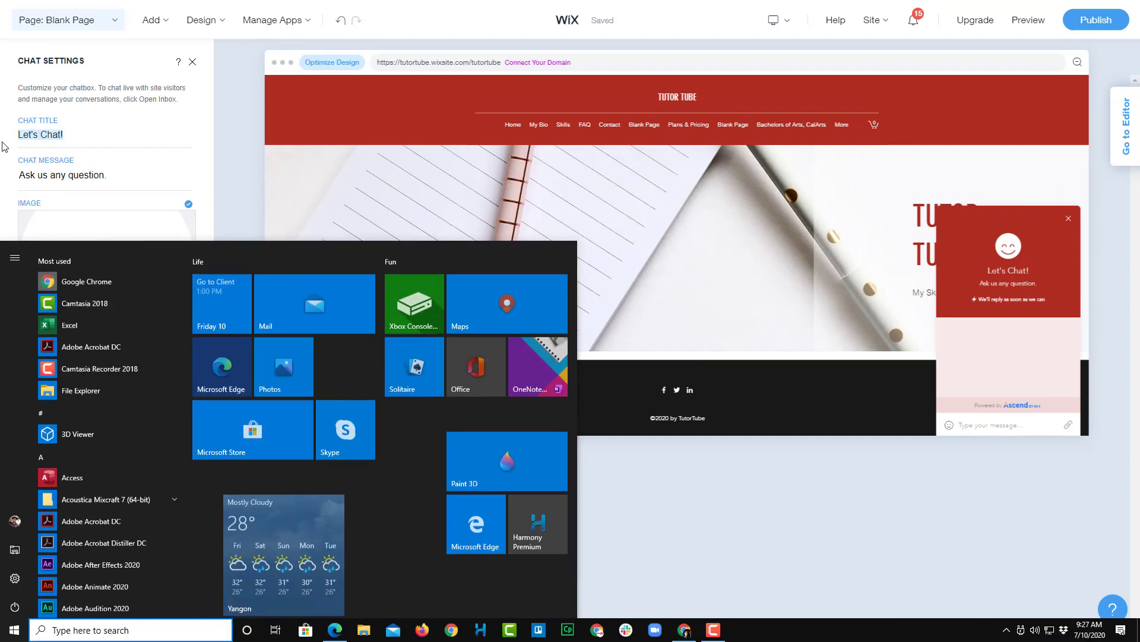
key("super")
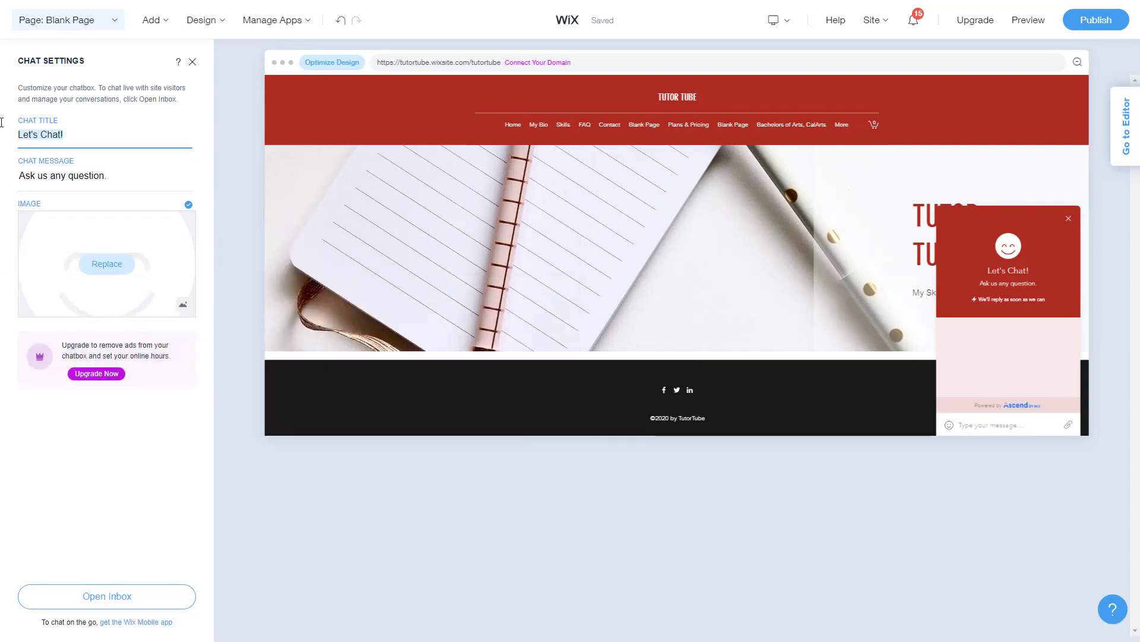
type("Message Us")
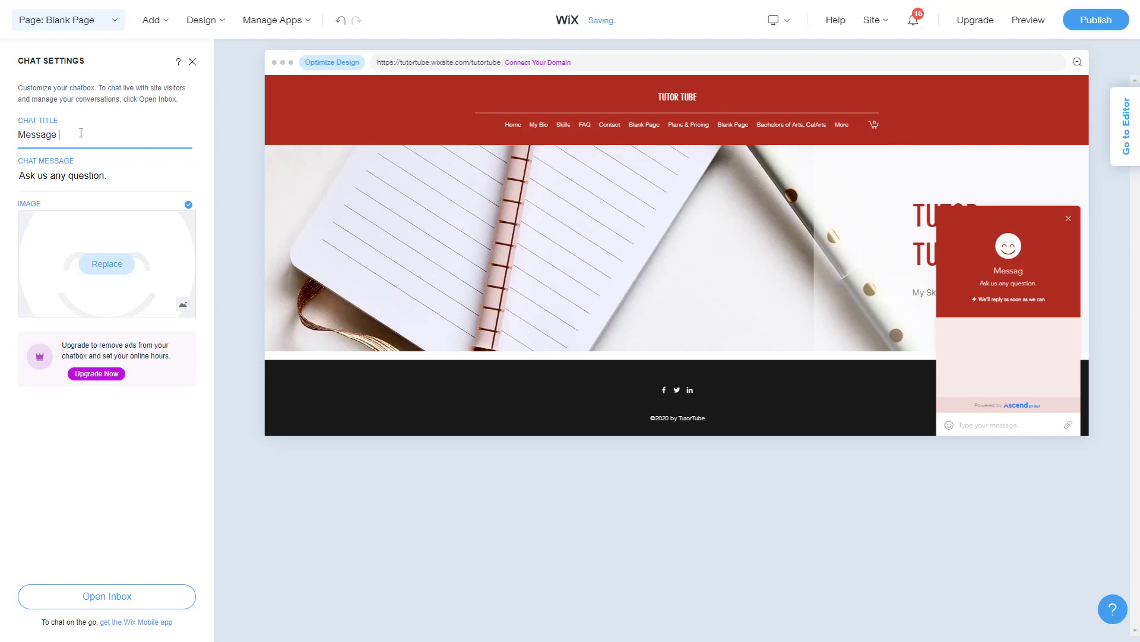
Set the chat message to "Type in your Queries" and look at the image chooser without replacing the chat picture.
left_click(125, 174)
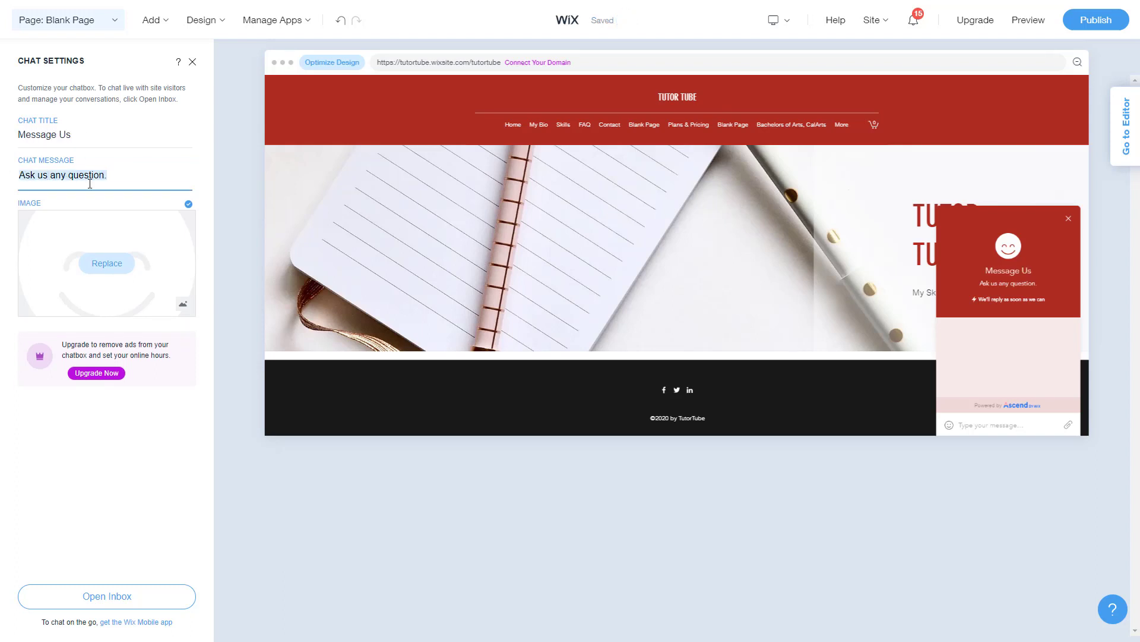
type("Type in your Q")
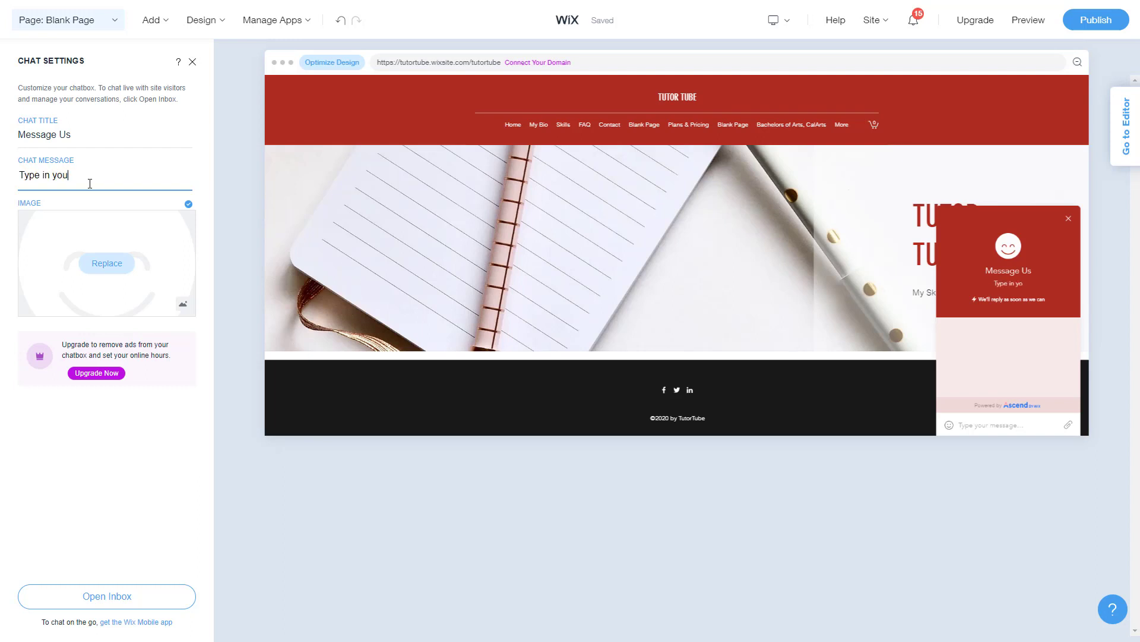
type("ueries")
left_click(120, 269)
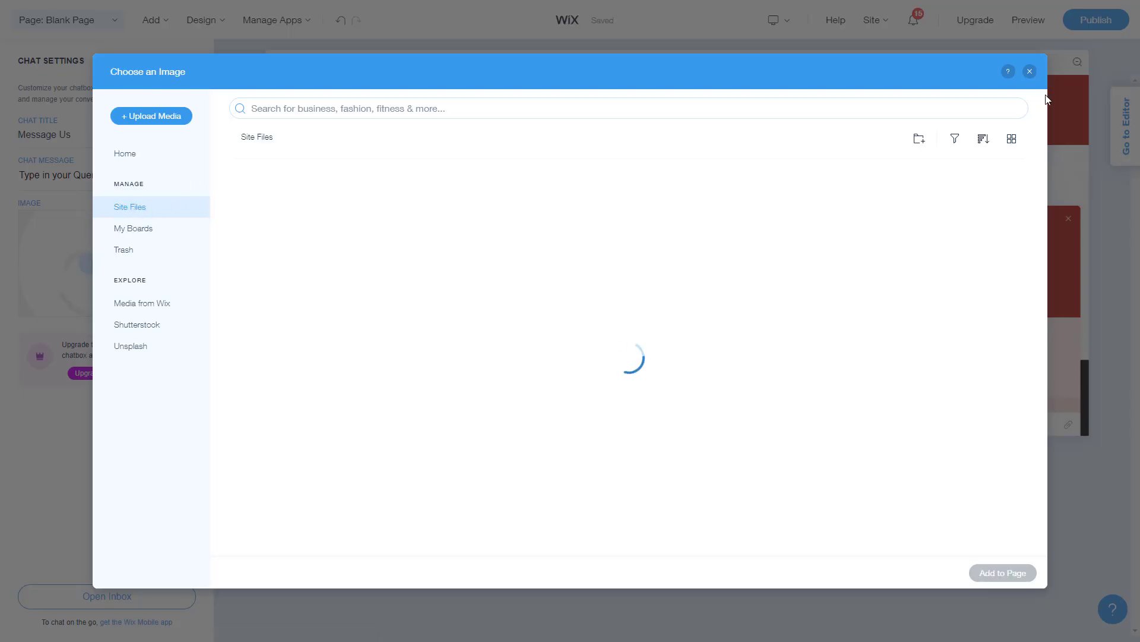
left_click(1030, 72)
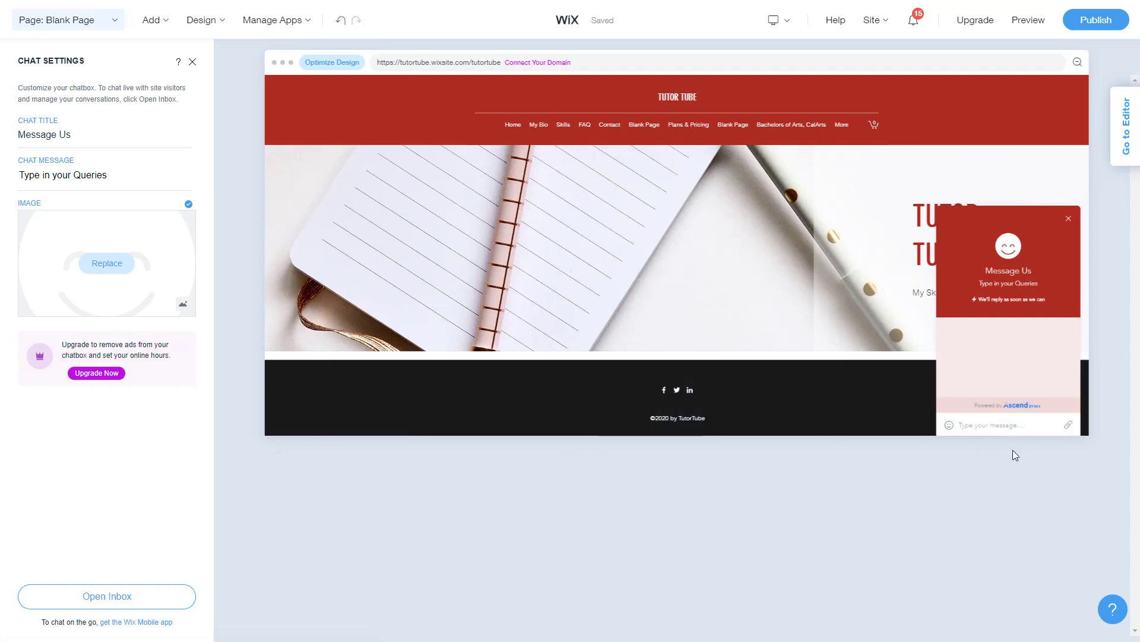
Change the chatbox design to the round icon-only layout.
mouse_move(955, 215)
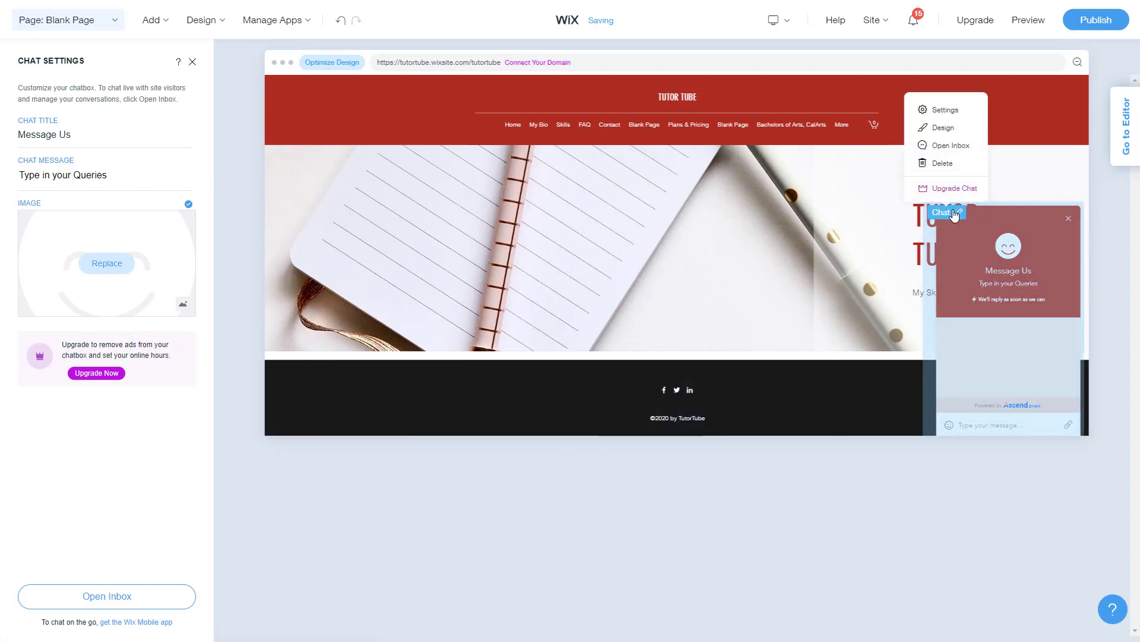
left_click(939, 130)
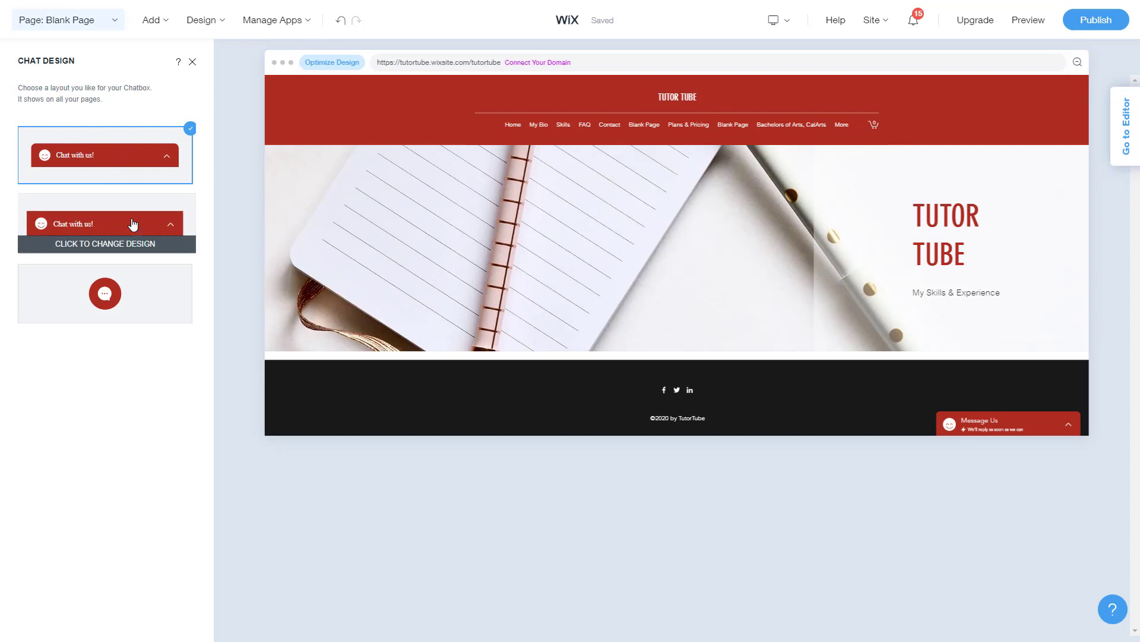
left_click(158, 304)
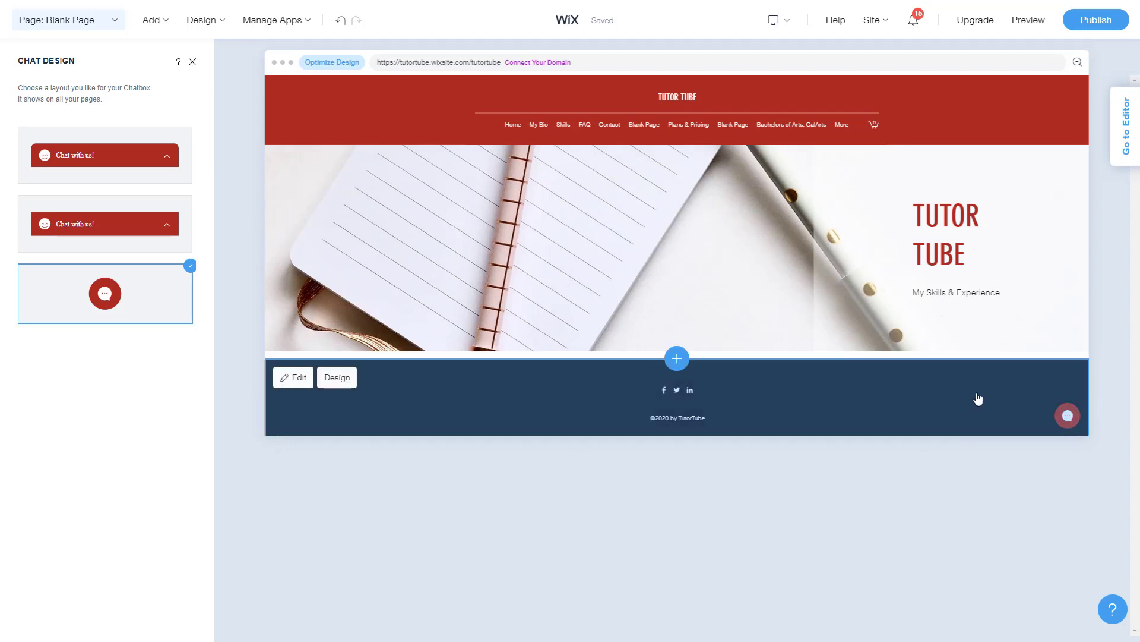
left_click(1068, 416)
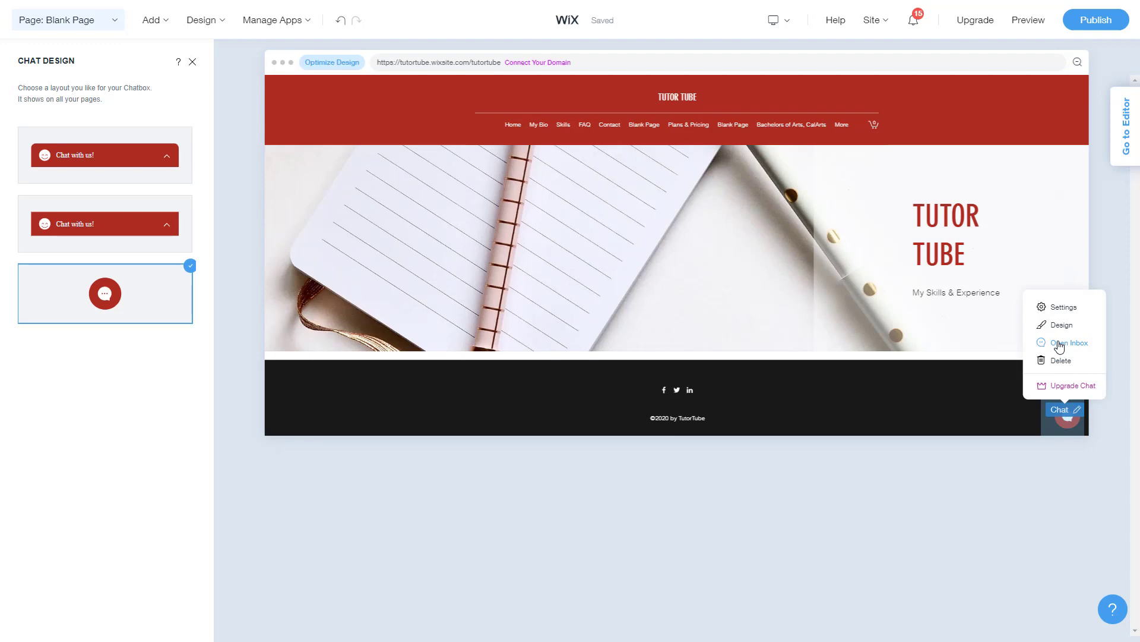
left_click(918, 526)
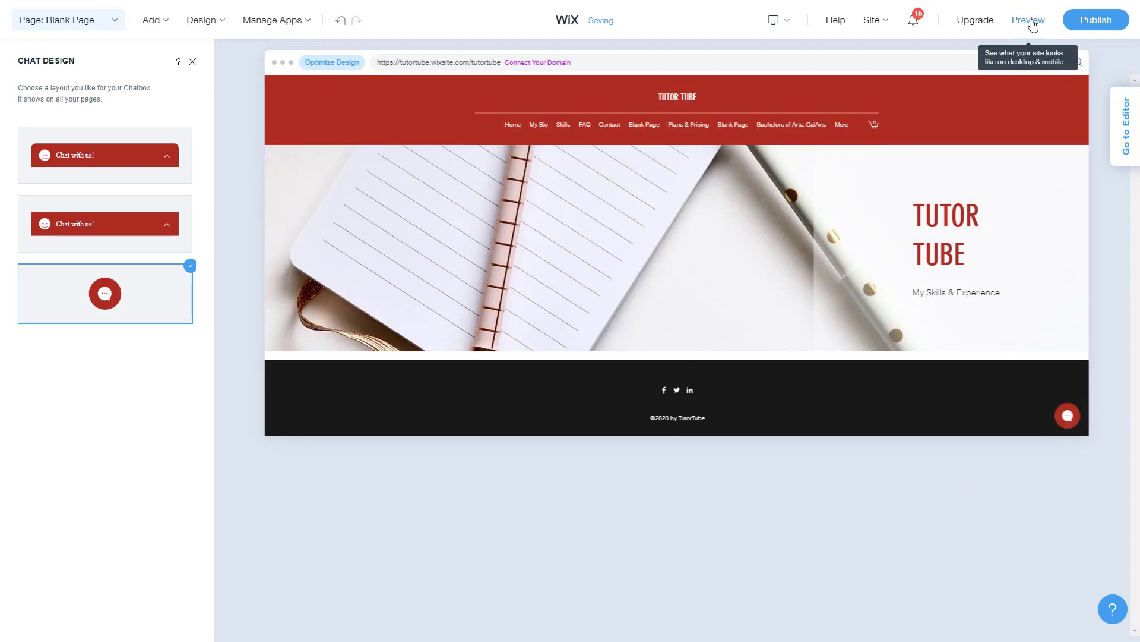
Preview the site, send "Hello there" and "how are you" through the chatbox, and expand its header.
left_click(1033, 24)
mouse_move(1021, 30)
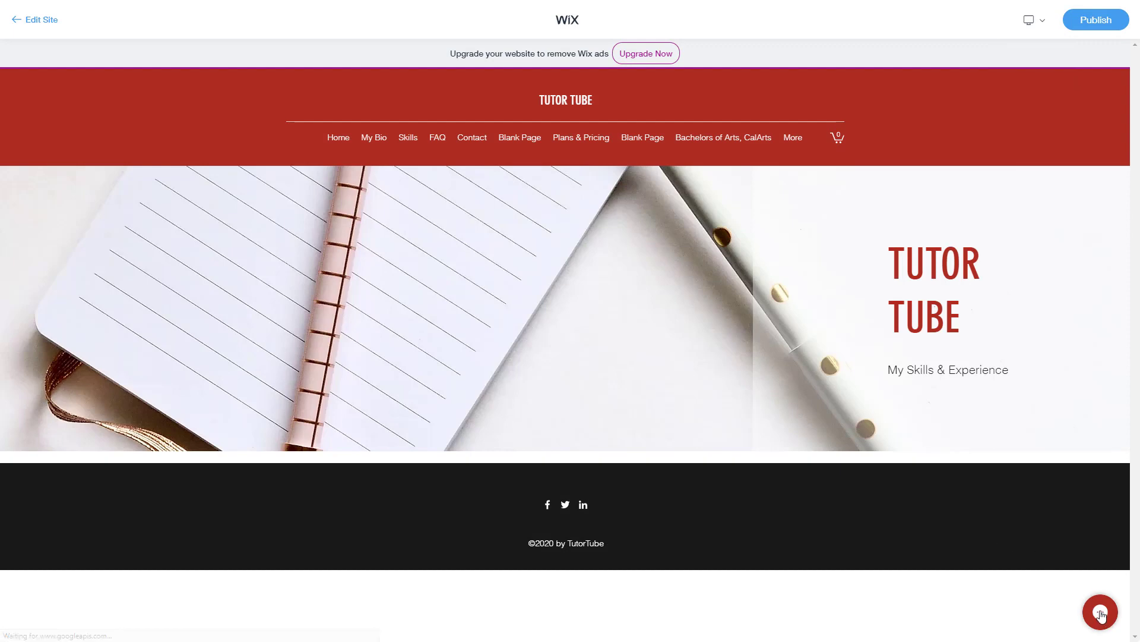
left_click(1101, 614)
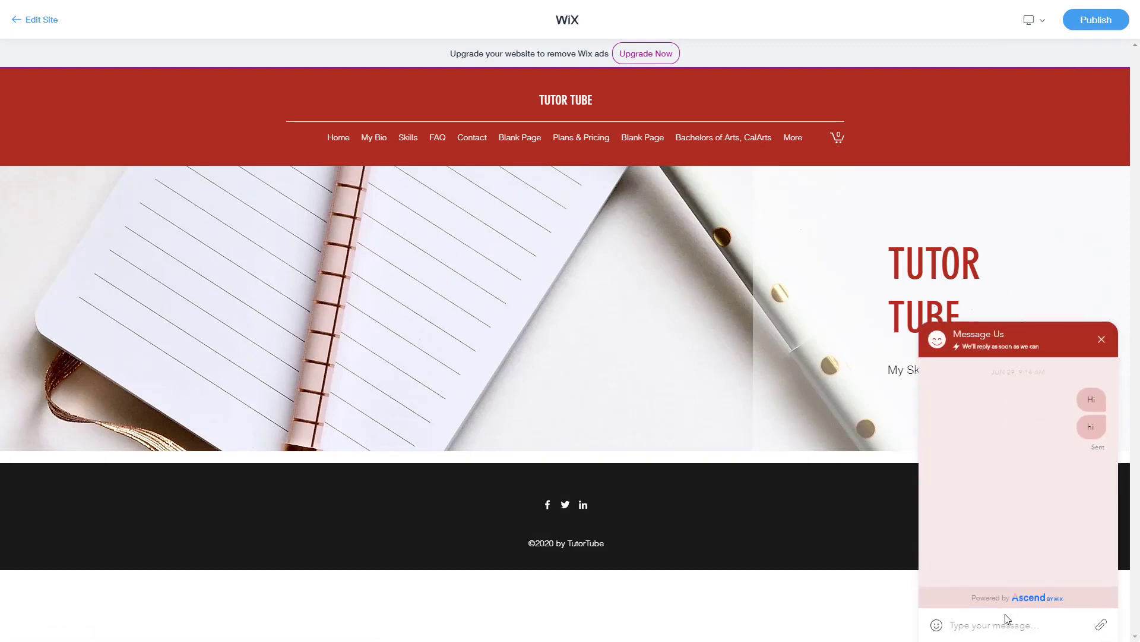
left_click(987, 624)
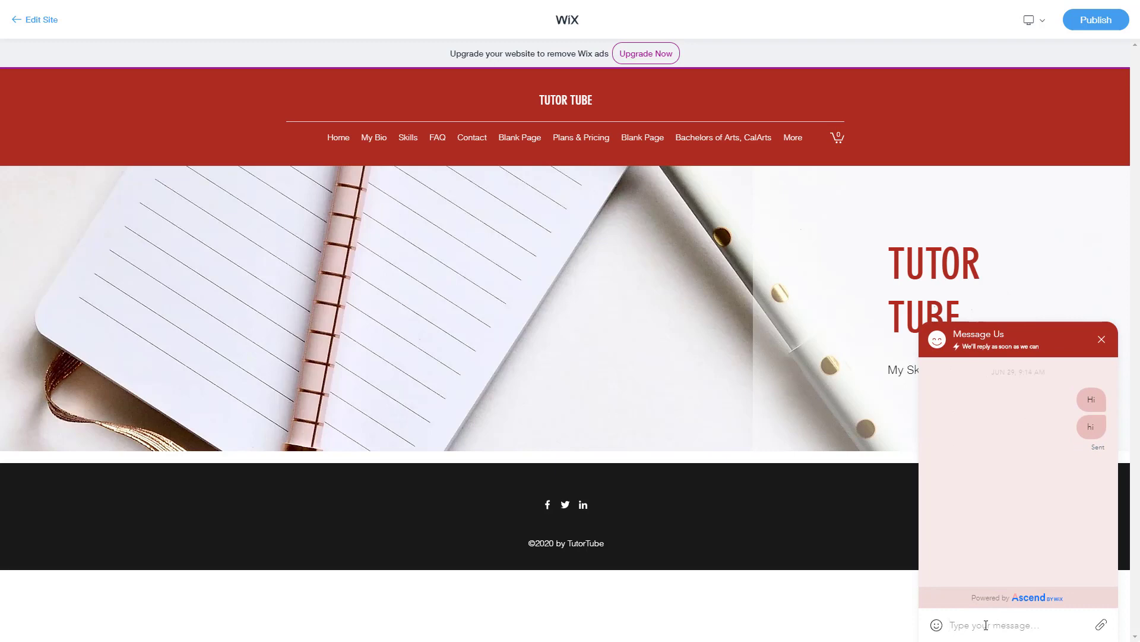
type("Hello there")
key("Return")
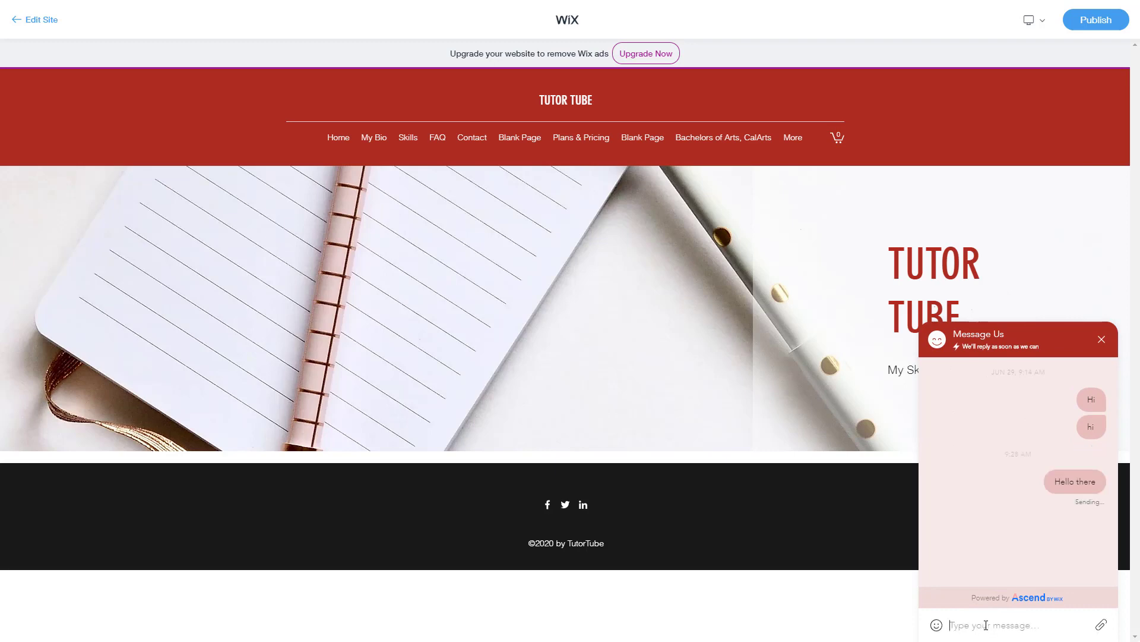
type("how are you")
key("Return")
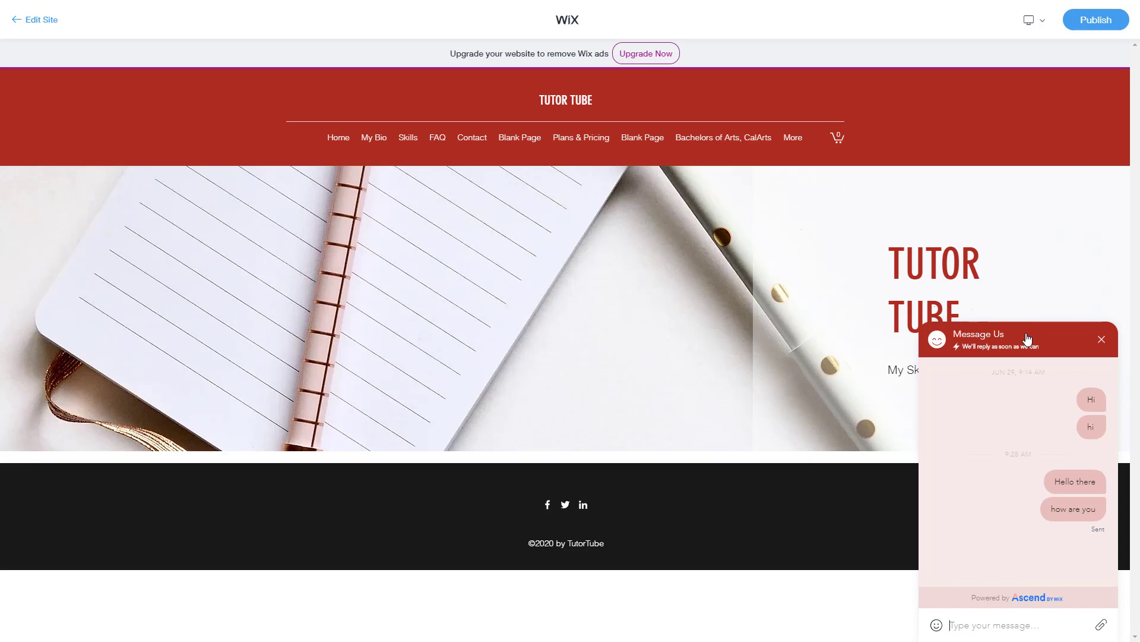
left_click(1028, 337)
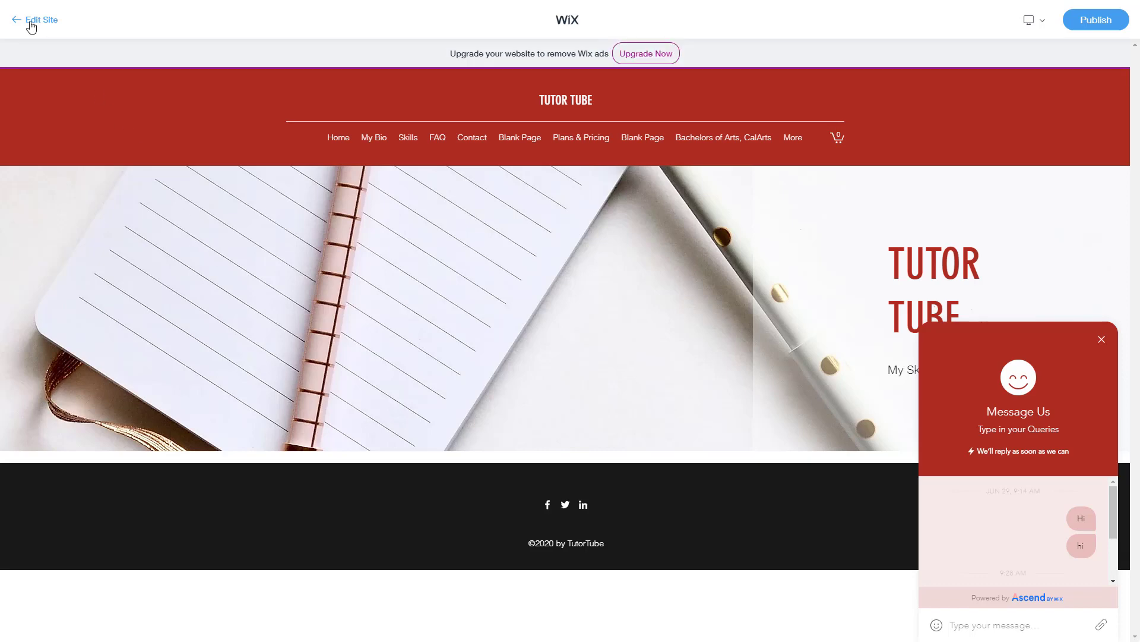
Return from the preview to the site editor and open the chat inbox.
left_click(26, 19)
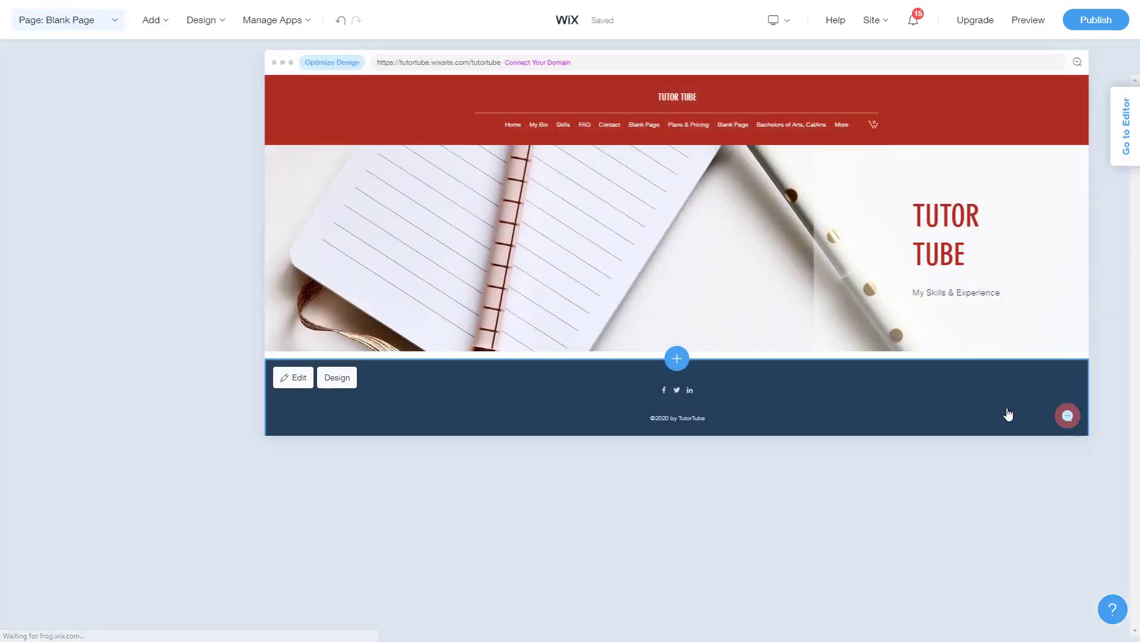
left_click(1062, 419)
left_click(1060, 417)
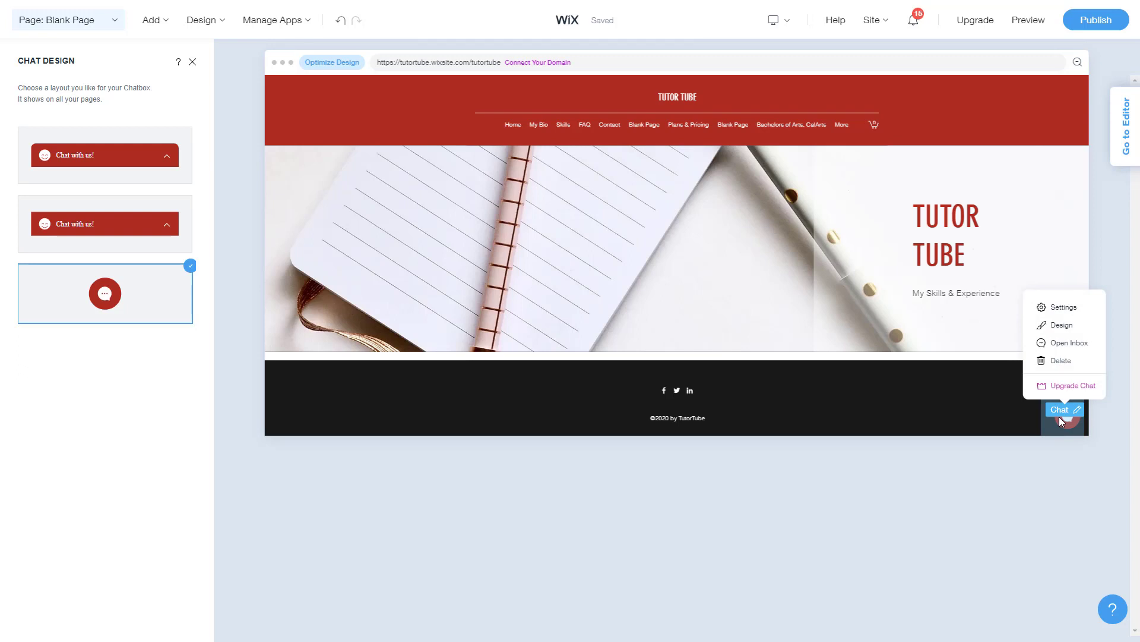
left_click(1068, 345)
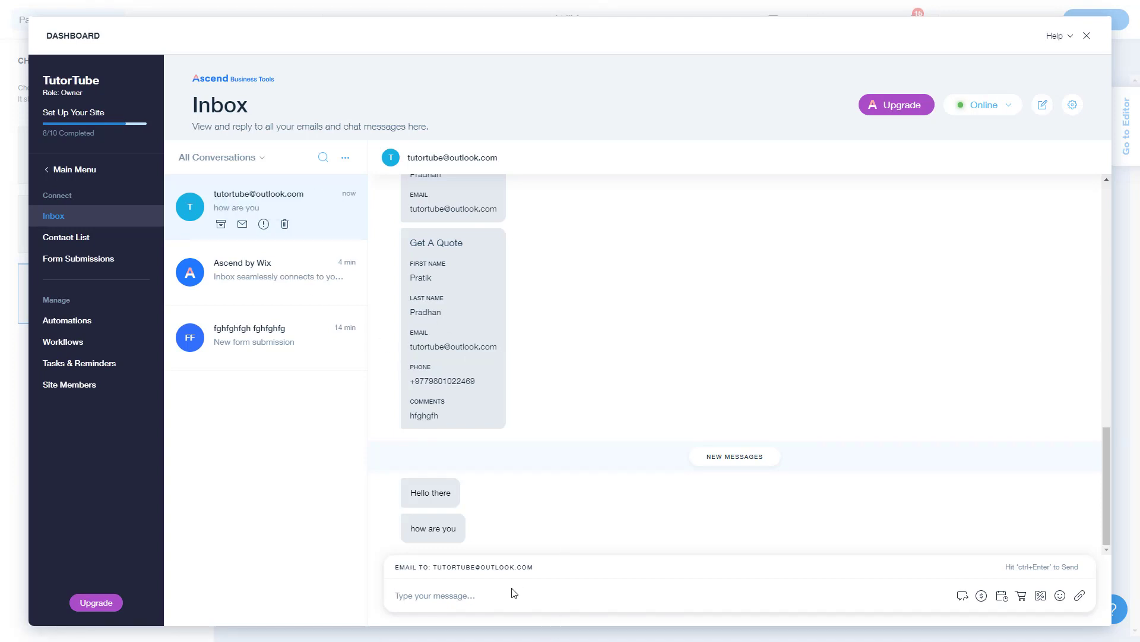
Reply "Hello" to the chat visitor's conversation in the inbox and dismiss the email campaign suggestion.
type("Hel")
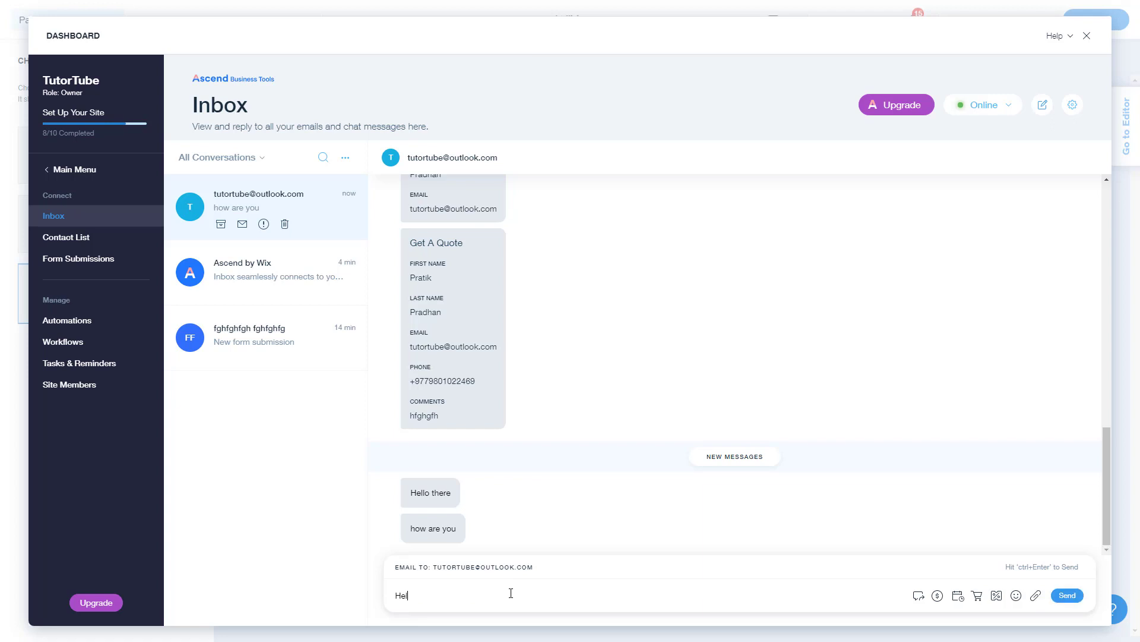
type("lo")
key("Return")
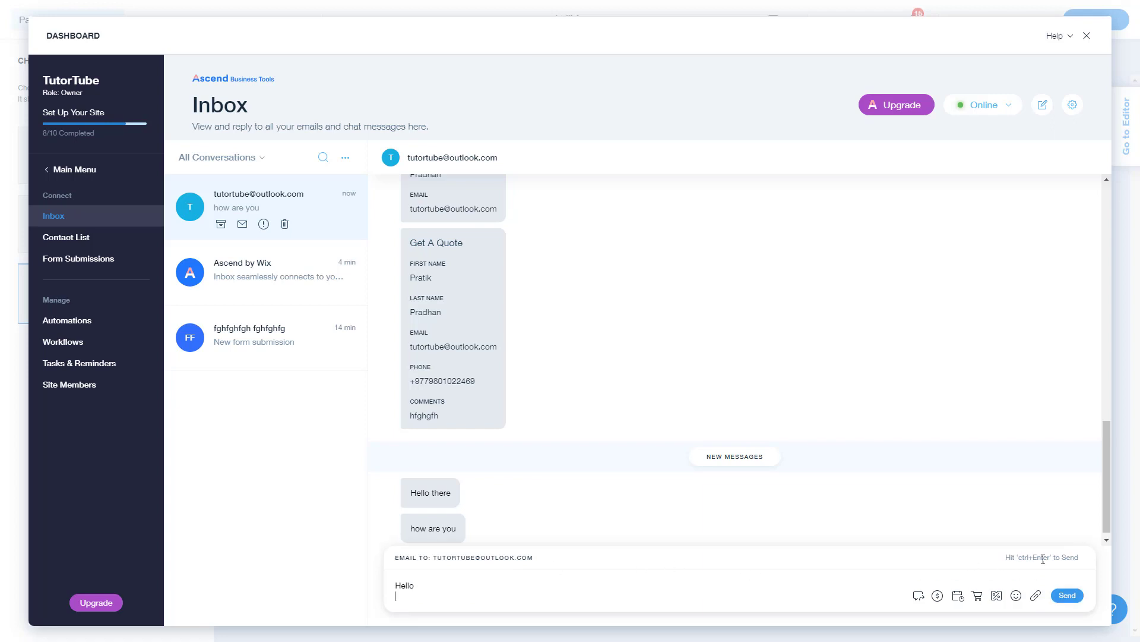
left_click(1062, 596)
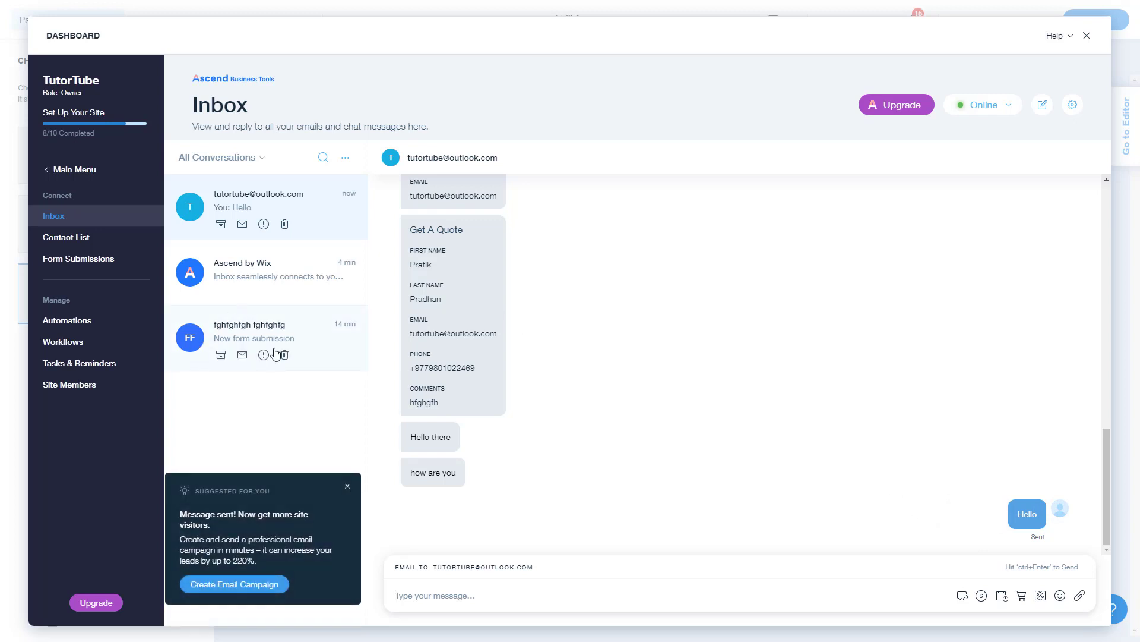
left_click(347, 487)
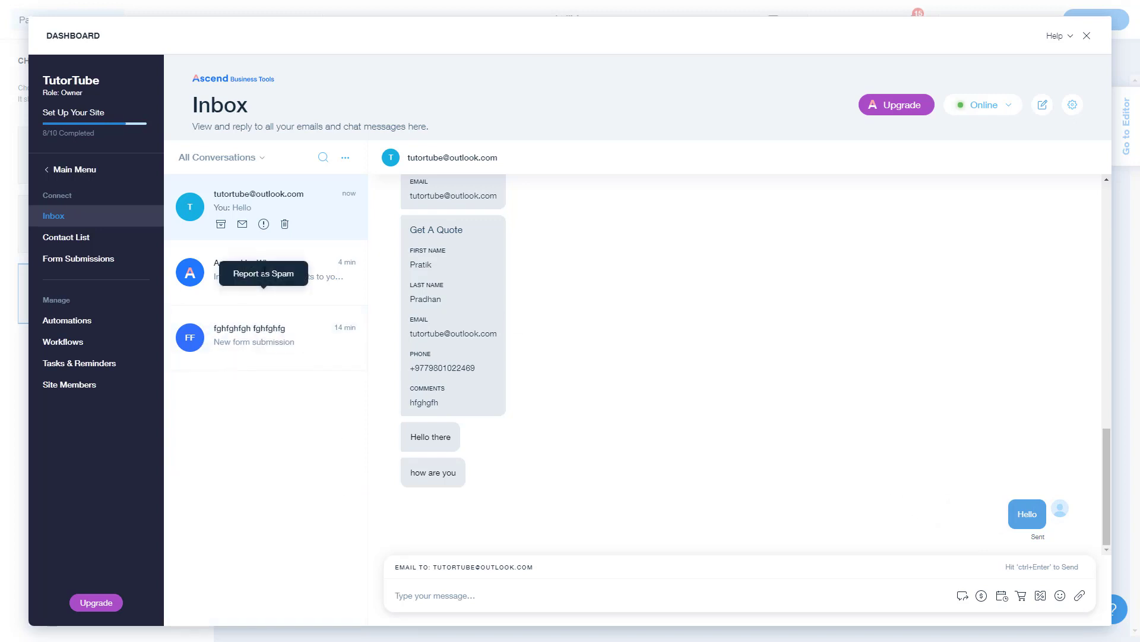
View the conversation with the new form submission, and look through the list of forms in Form Submissions.
left_click(293, 331)
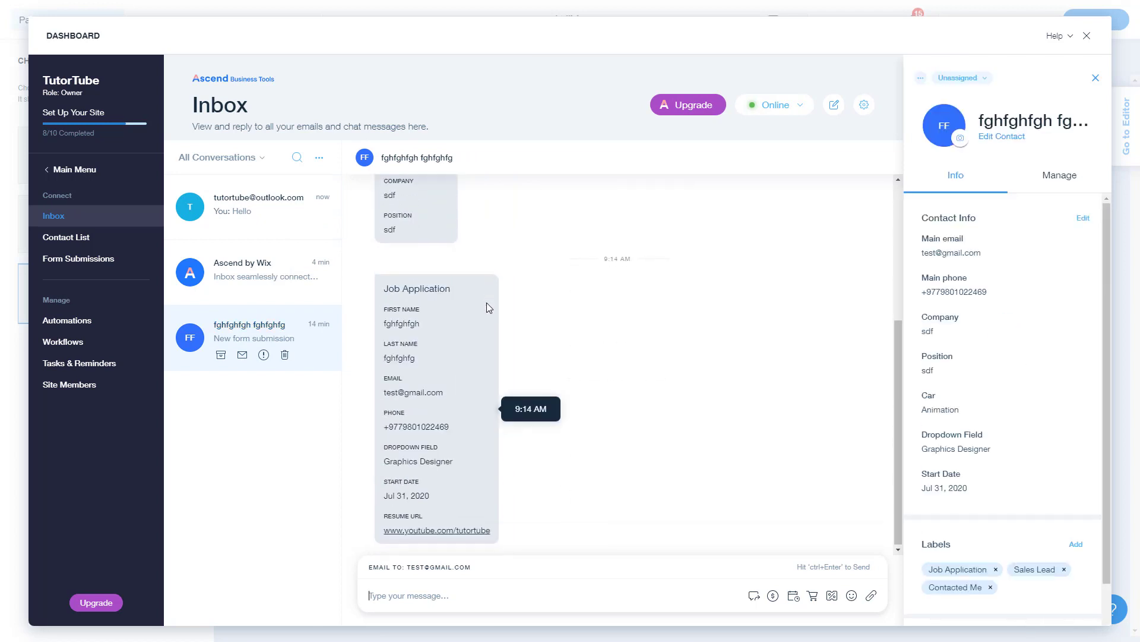
left_click(74, 237)
left_click(115, 260)
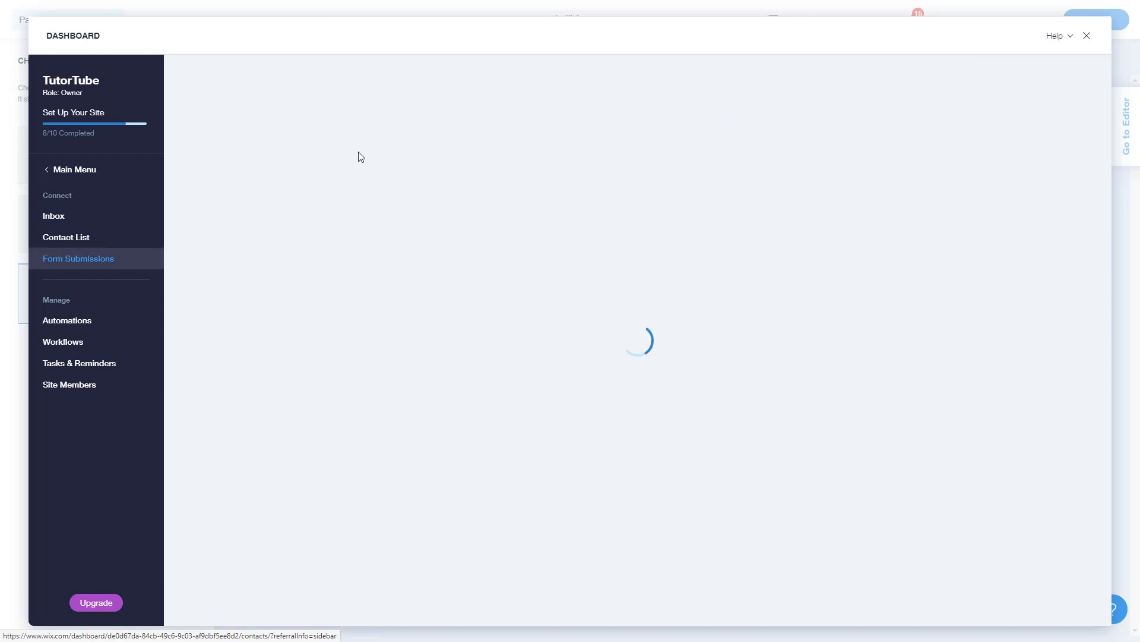
scroll(637, 356, "down", 3)
scroll(637, 356, "up", 3)
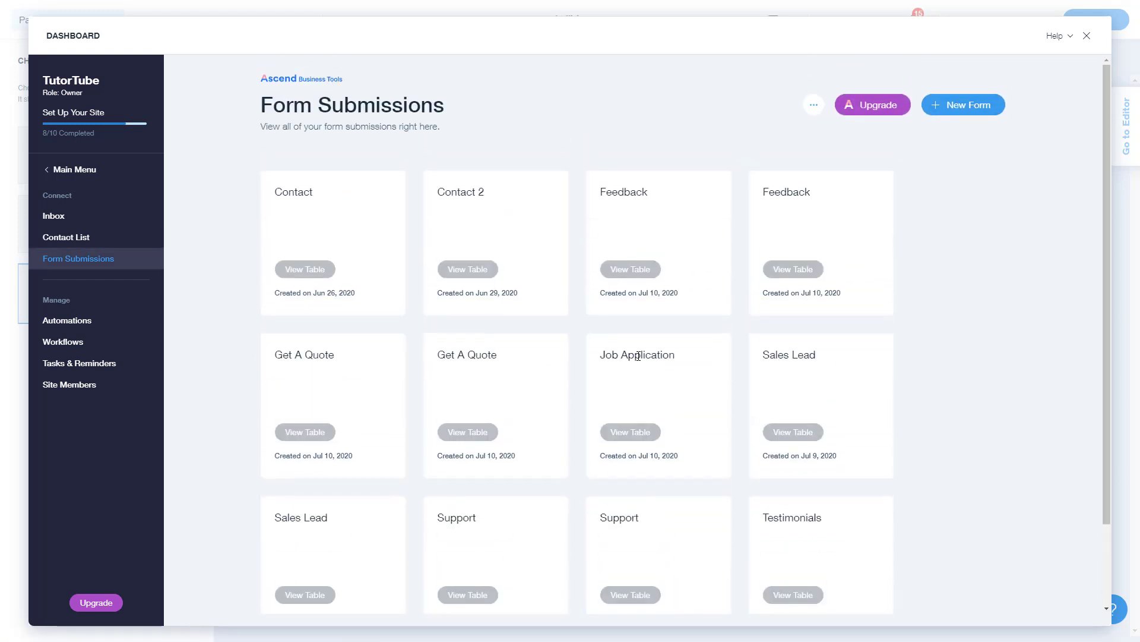
Return to the inbox, review the form submission, Ascend by Wix and chat visitor conversations, and close the dashboard.
left_click(88, 221)
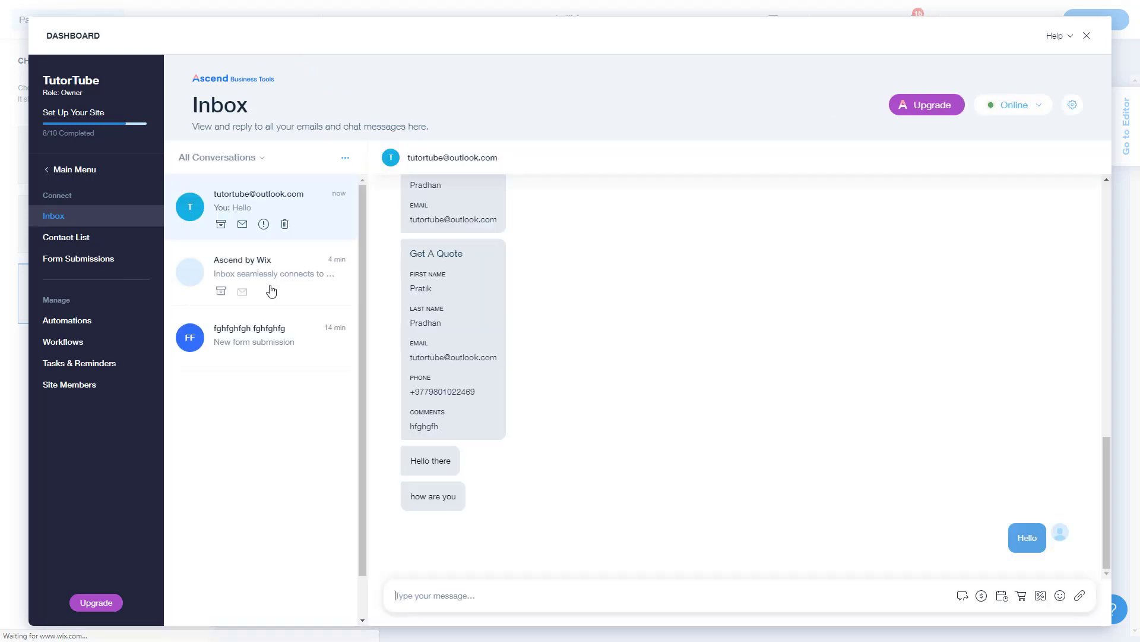
left_click(255, 333)
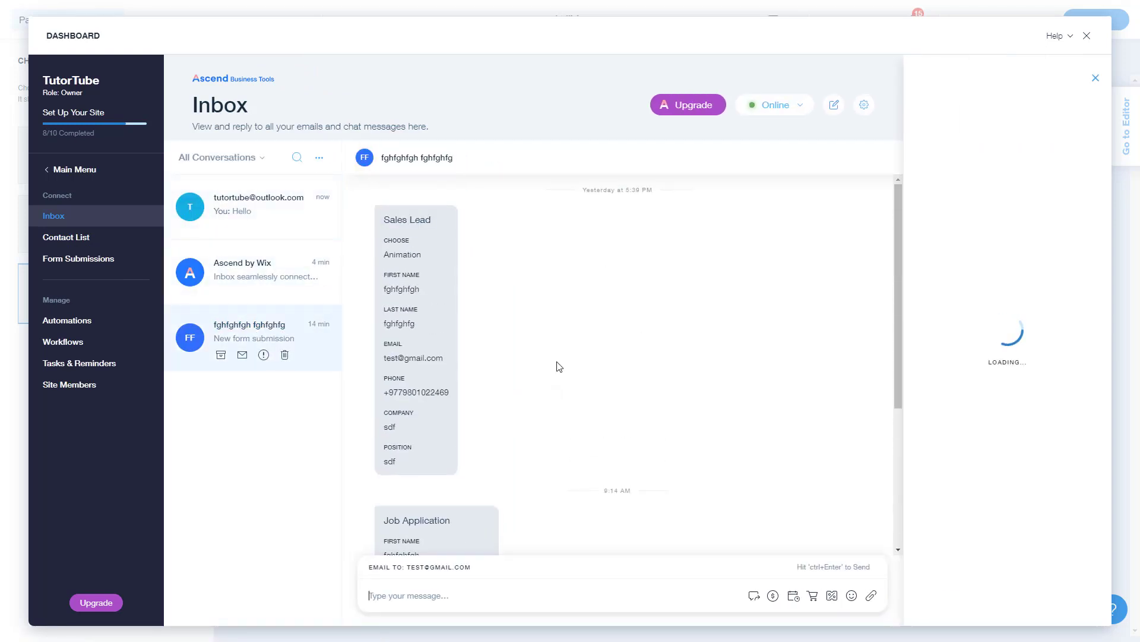
scroll(560, 367, "down", 4)
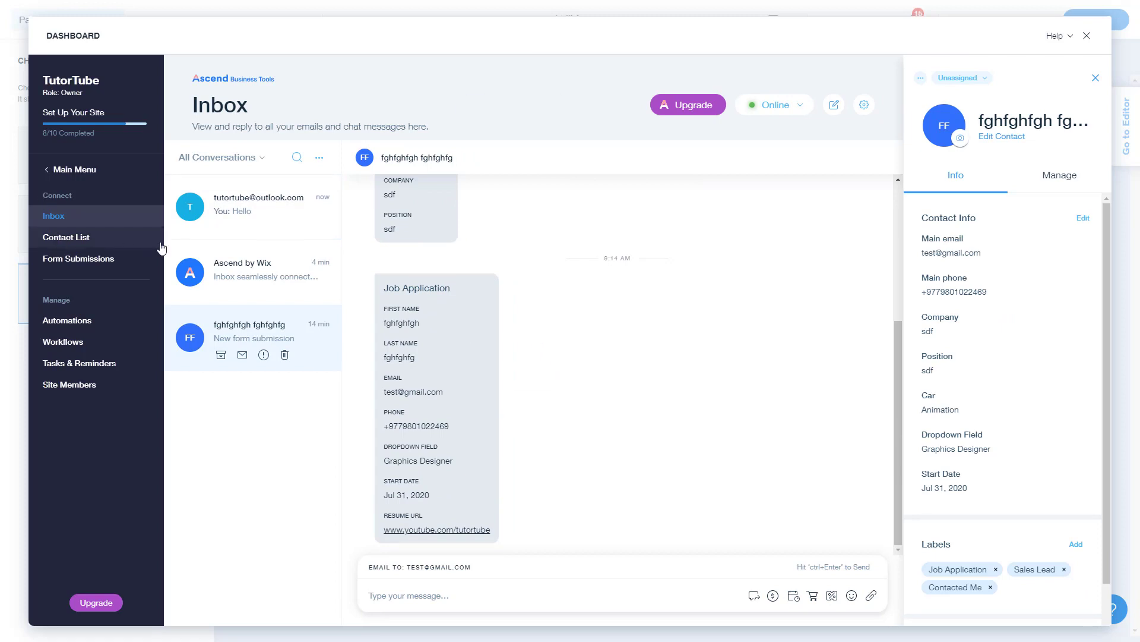
left_click(236, 265)
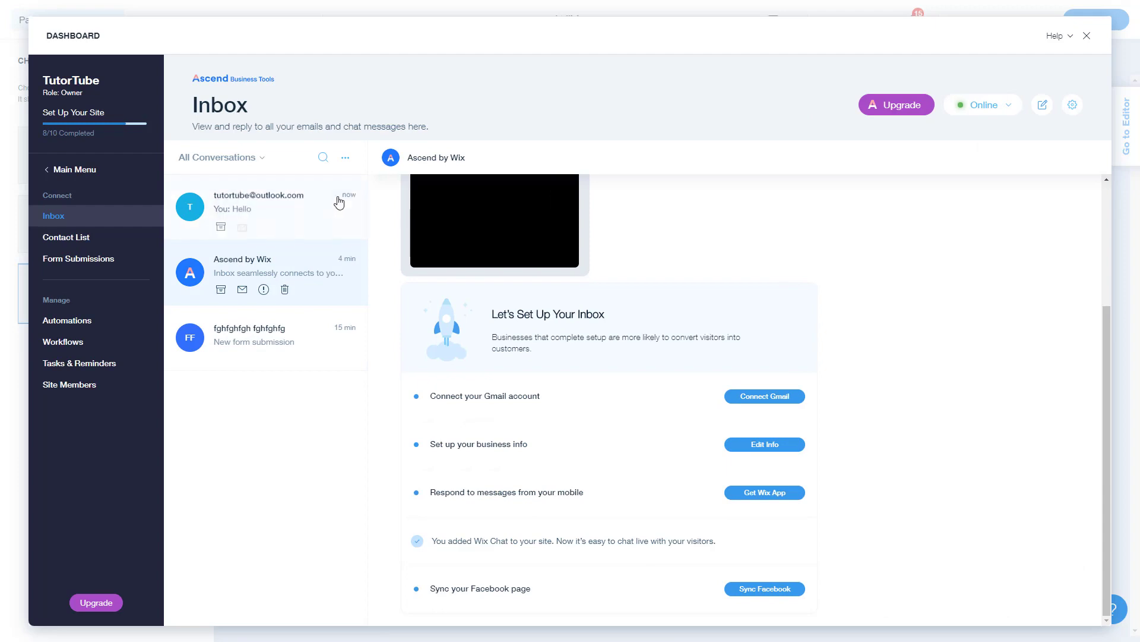
left_click(311, 215)
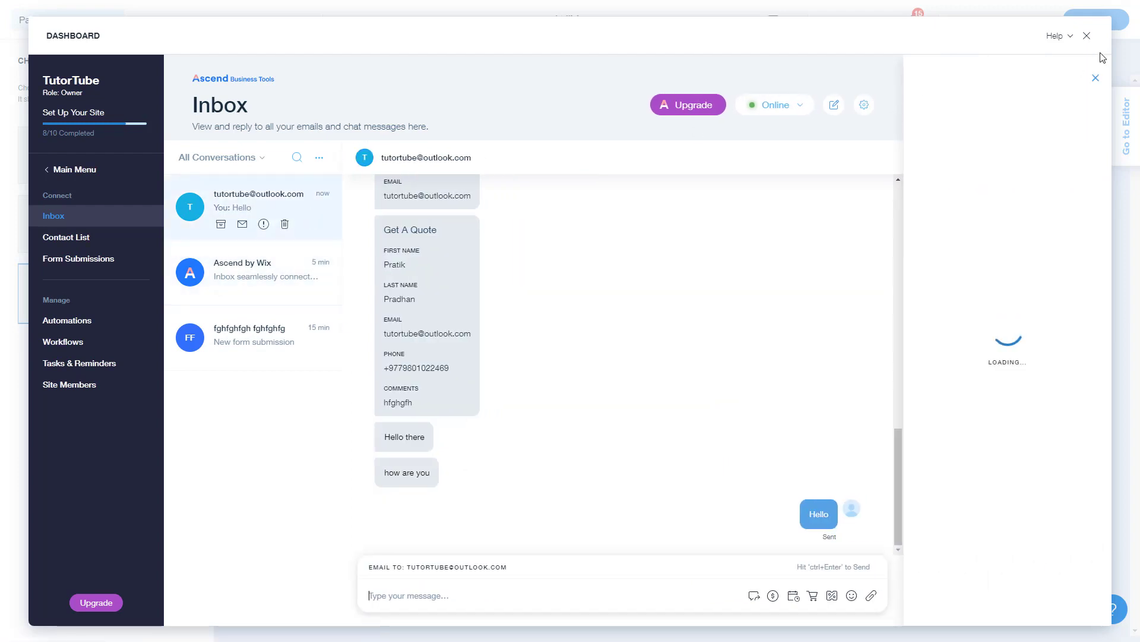
left_click(1087, 39)
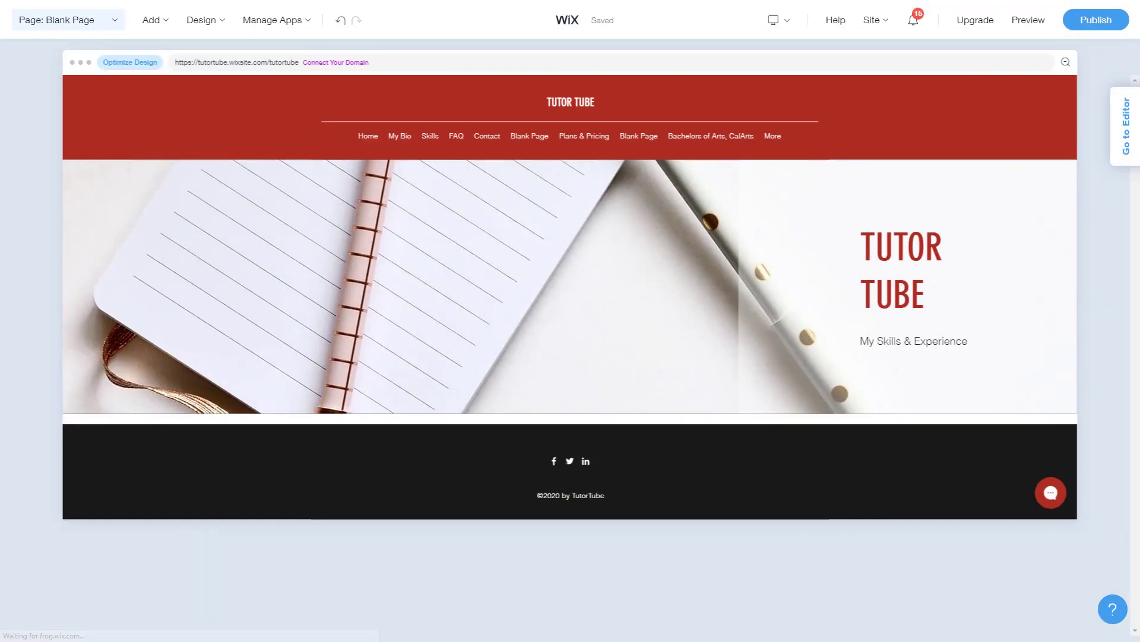